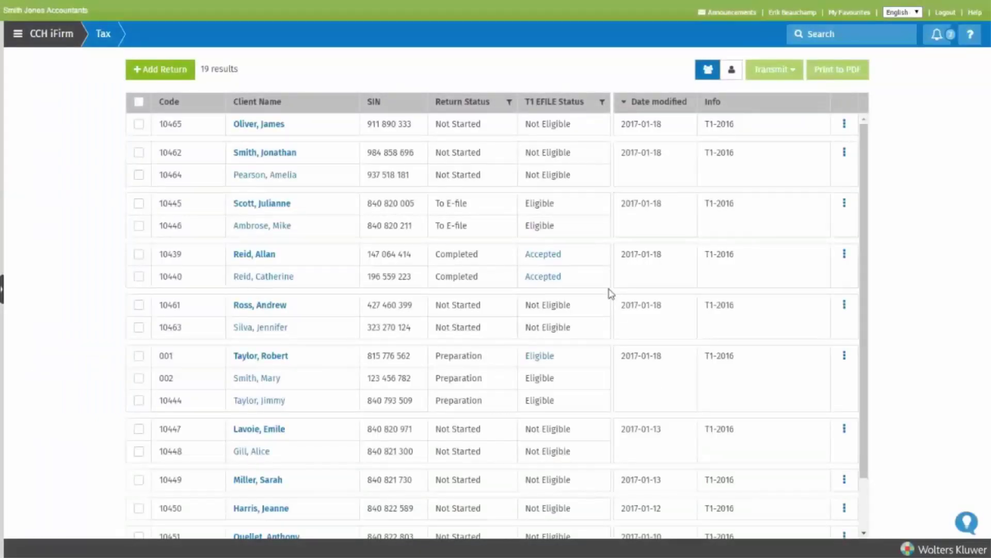
left_click(844, 204)
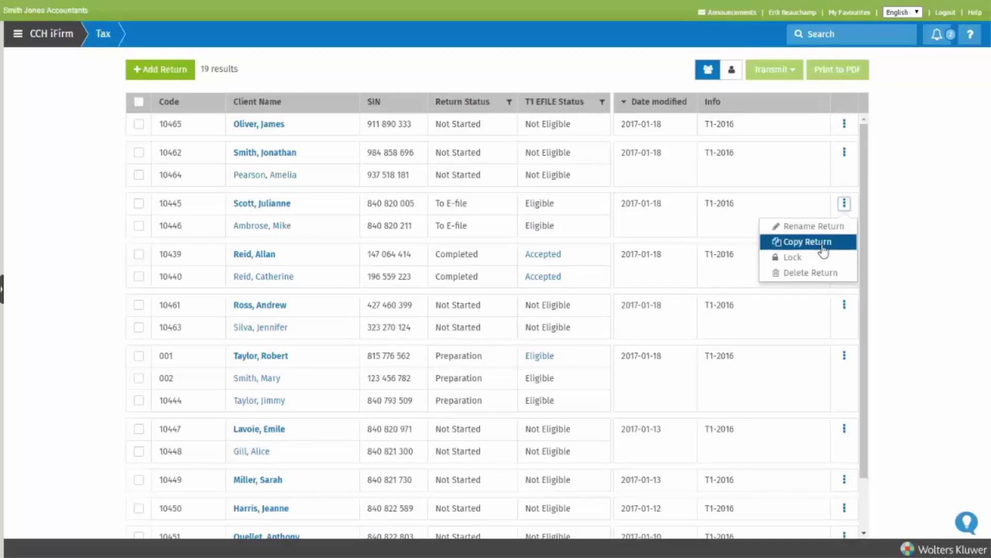
left_click(823, 245)
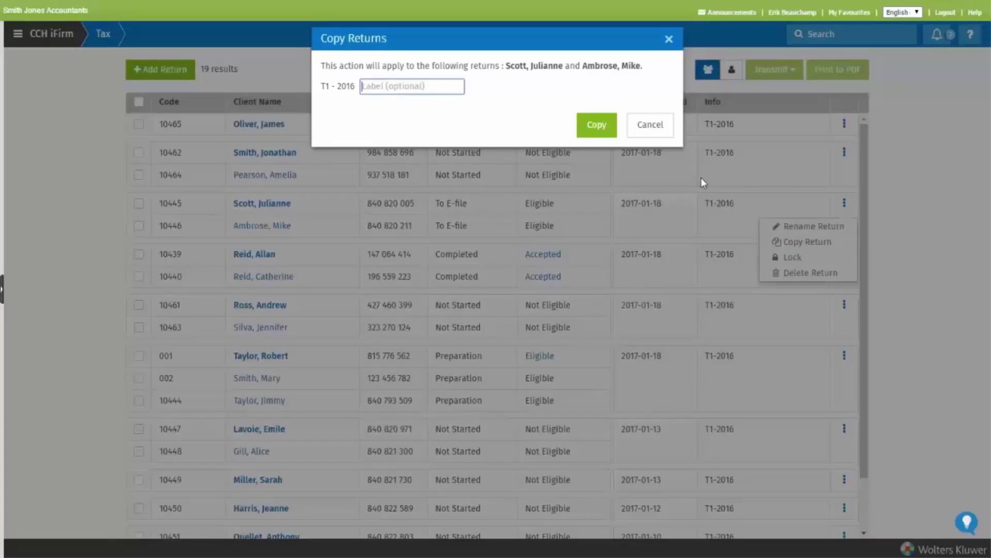
type("Sce")
type("nario B")
left_click(594, 129)
- Confirm the Scenario B copy and check its versions list: T1-2016 Scenario B and T1-2016
left_click(594, 128)
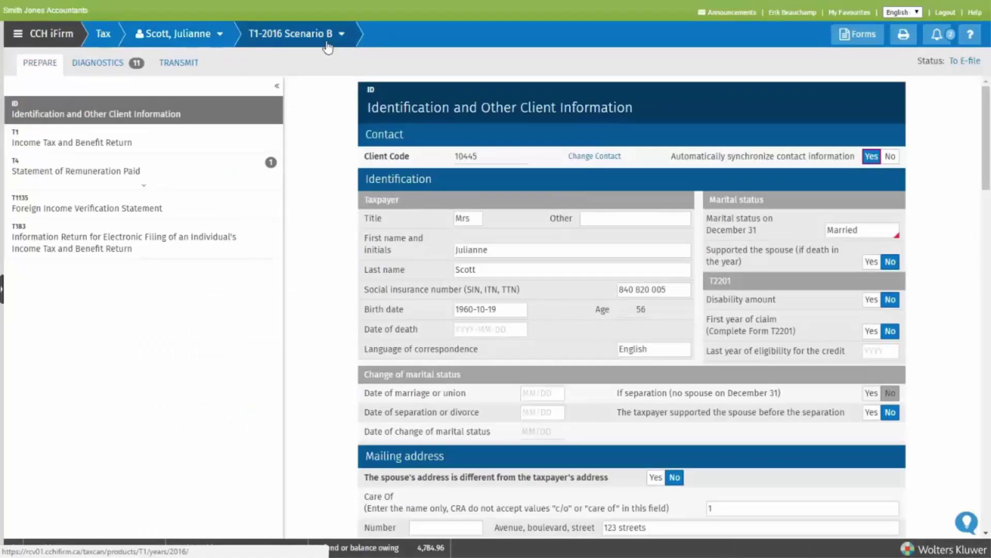
left_click(309, 39)
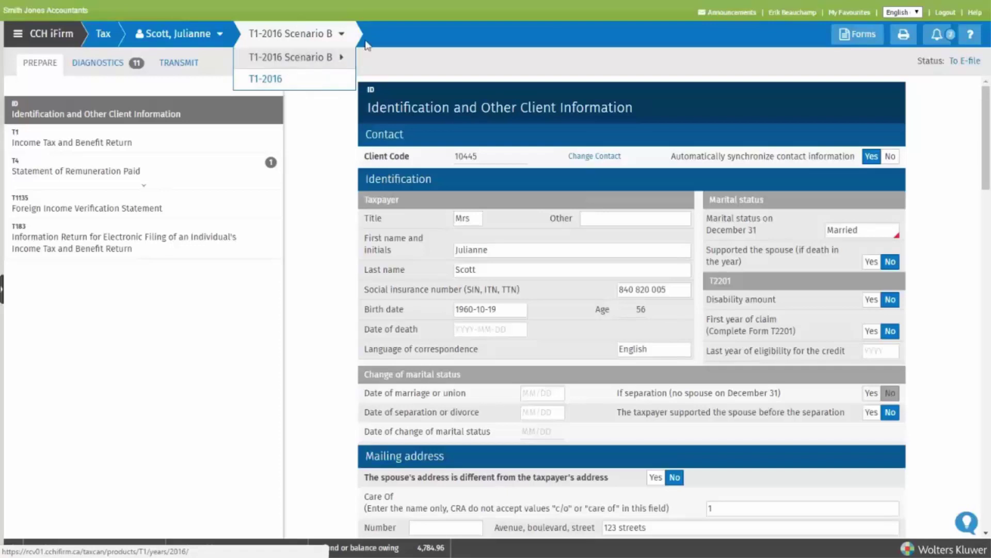
left_click(385, 29)
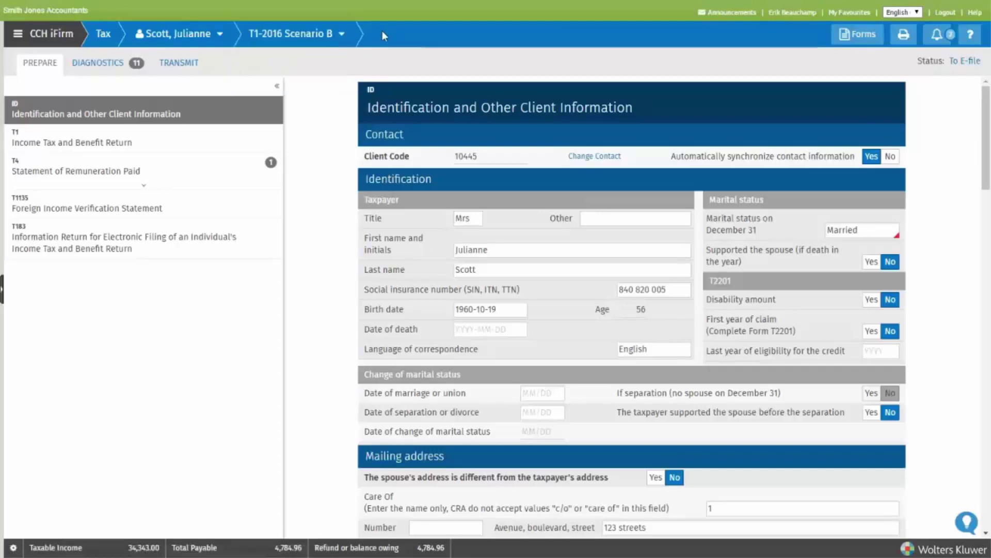
- Go back to the tax returns list and sort it by client name
left_click(105, 36)
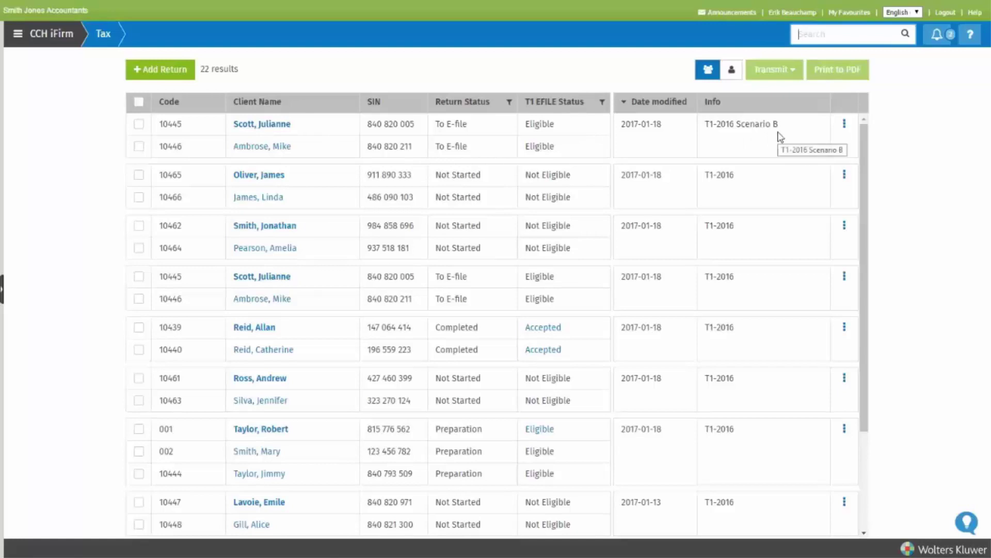
left_click(277, 107)
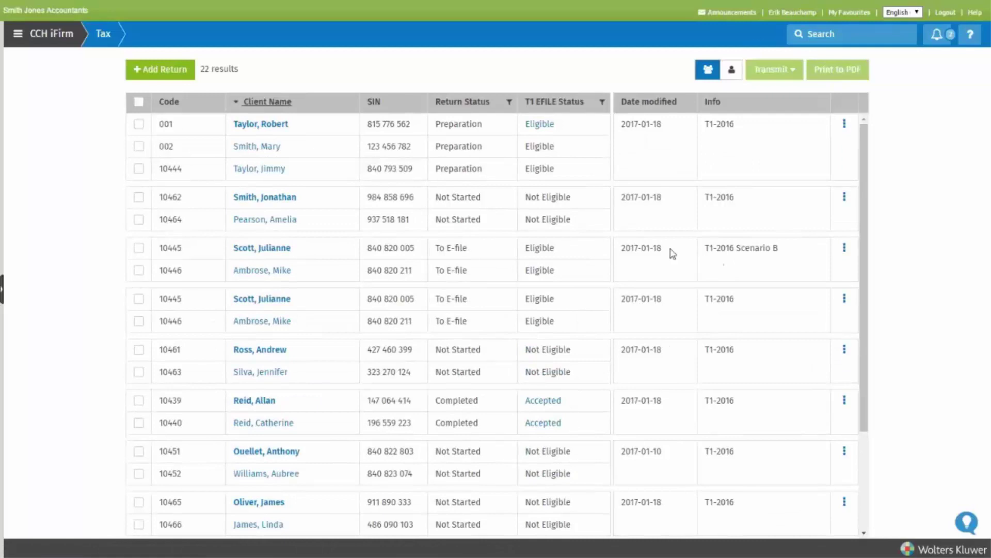
left_click(845, 248)
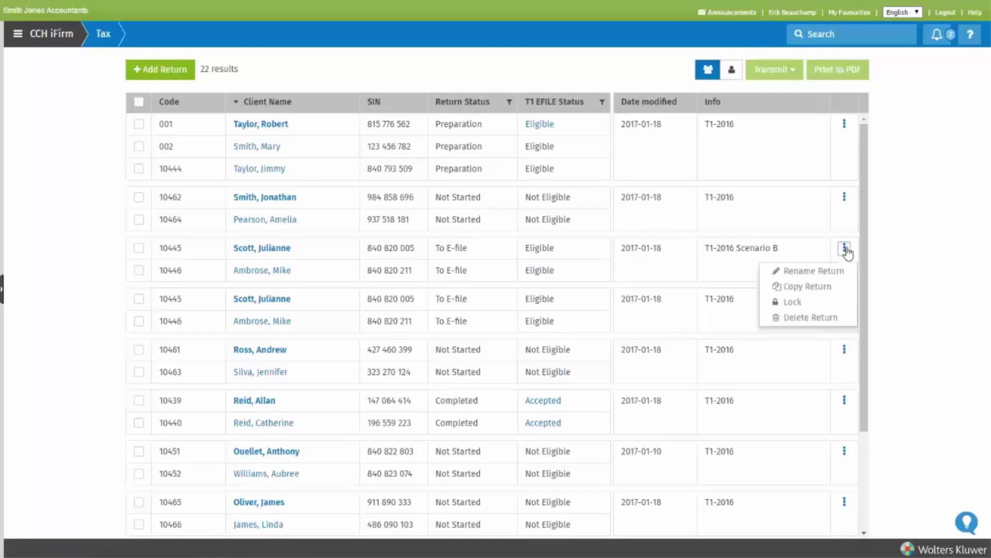
left_click(823, 277)
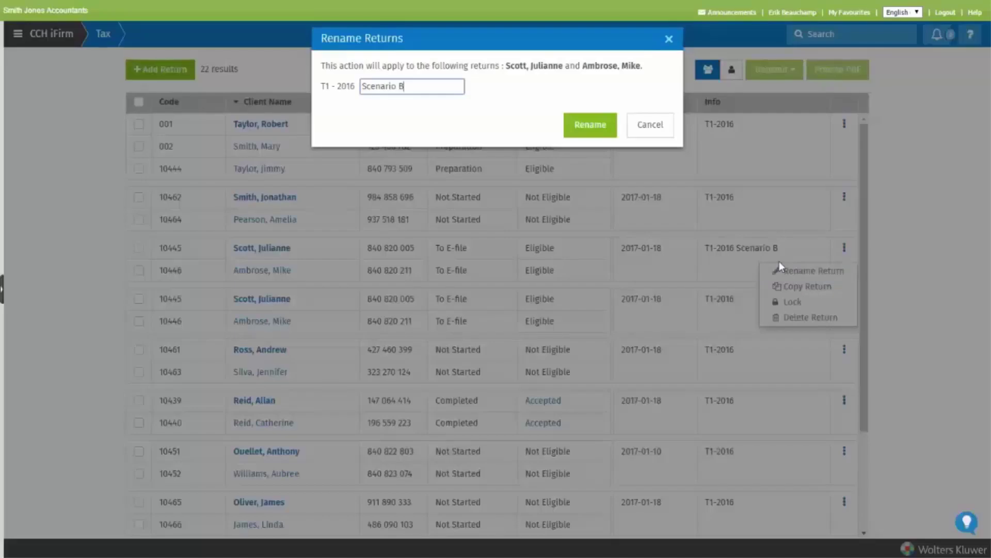
left_click_drag(417, 86, 319, 84)
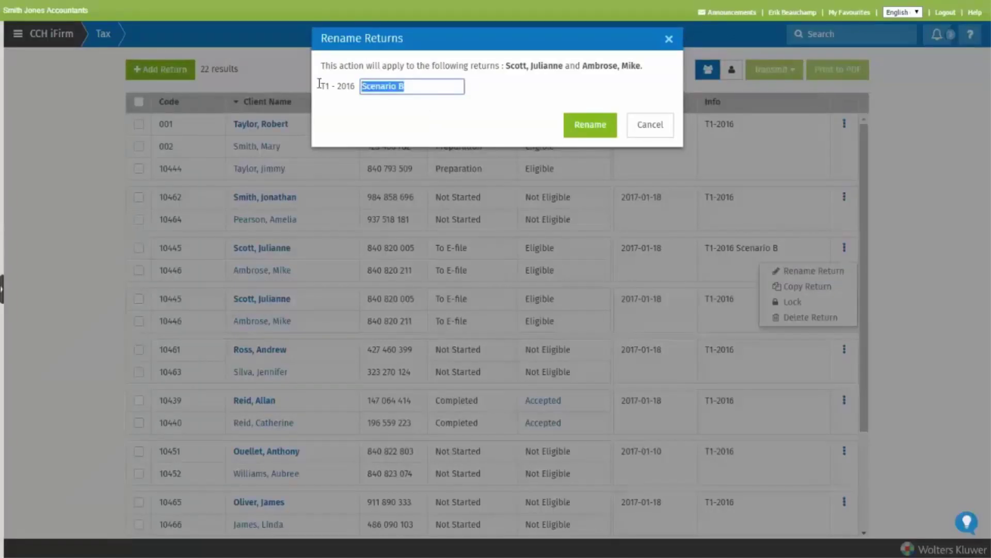
left_click(411, 85)
type("C")
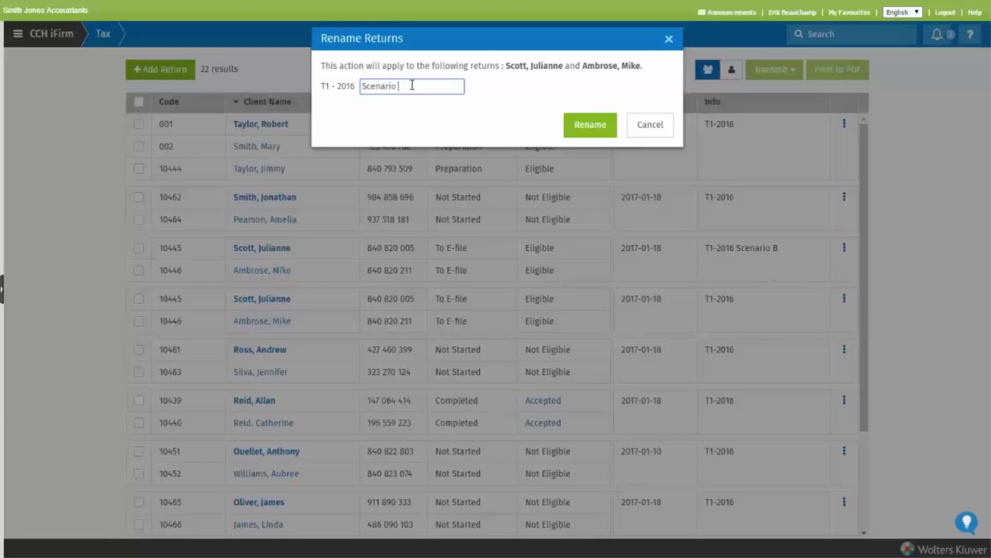
left_click(586, 126)
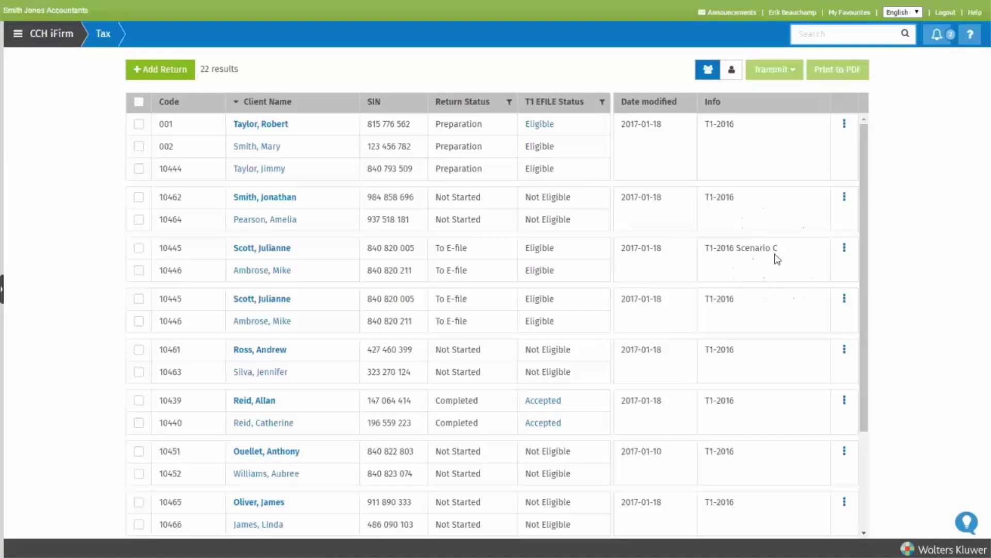
left_click(844, 249)
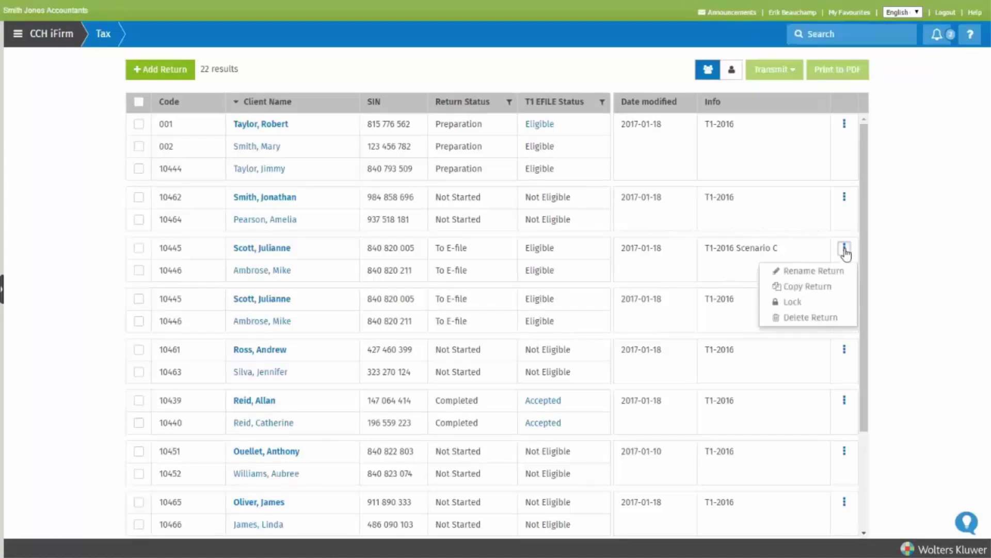
left_click(820, 320)
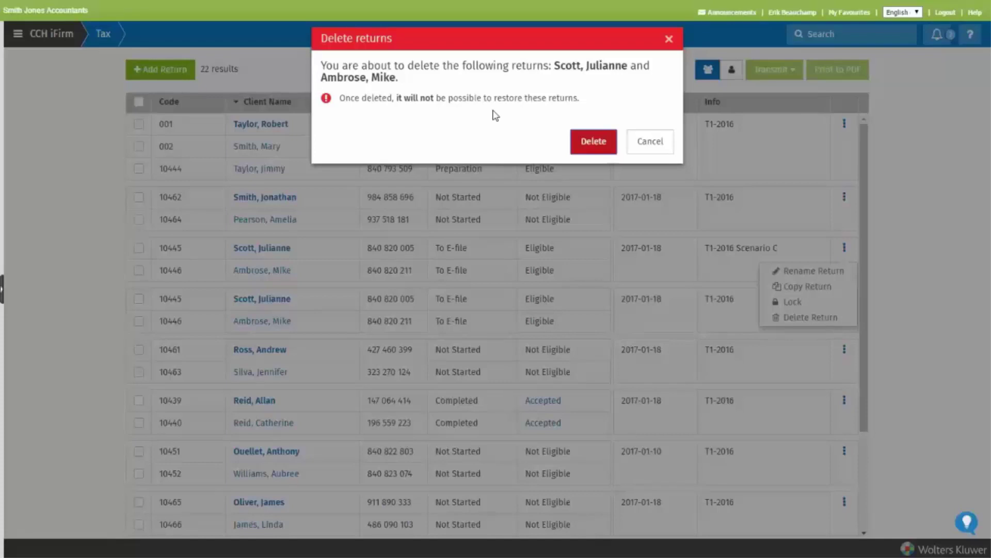
left_click(598, 147)
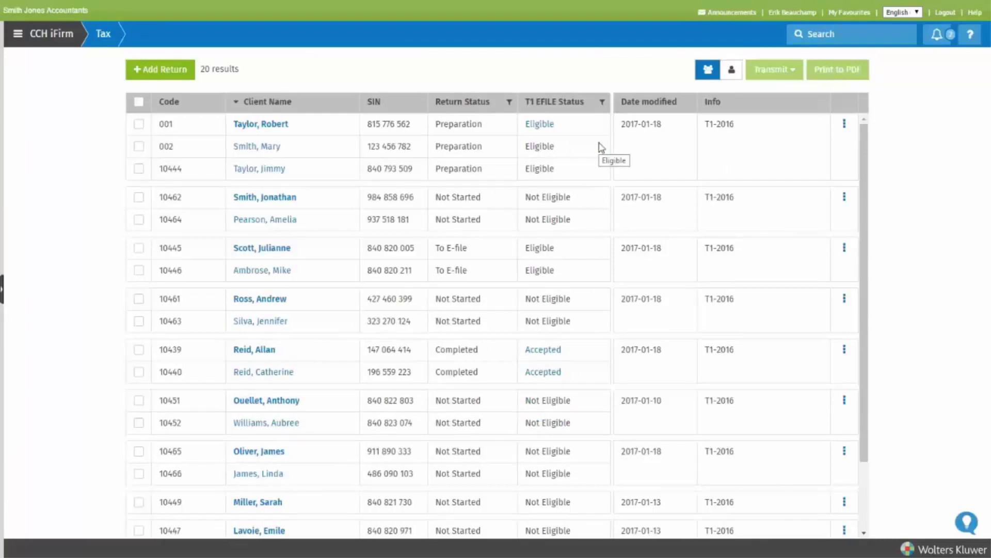